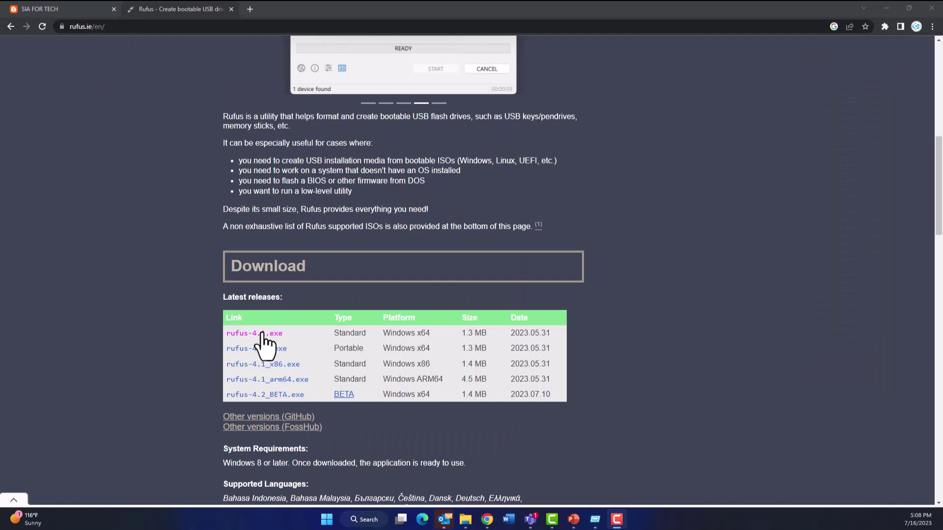
Step: Download the standard Windows x64 release rufus-4.1.exe from the Rufus site and dismiss the advertisement
{"action": "left_click", "coordinate": [232, 339]}
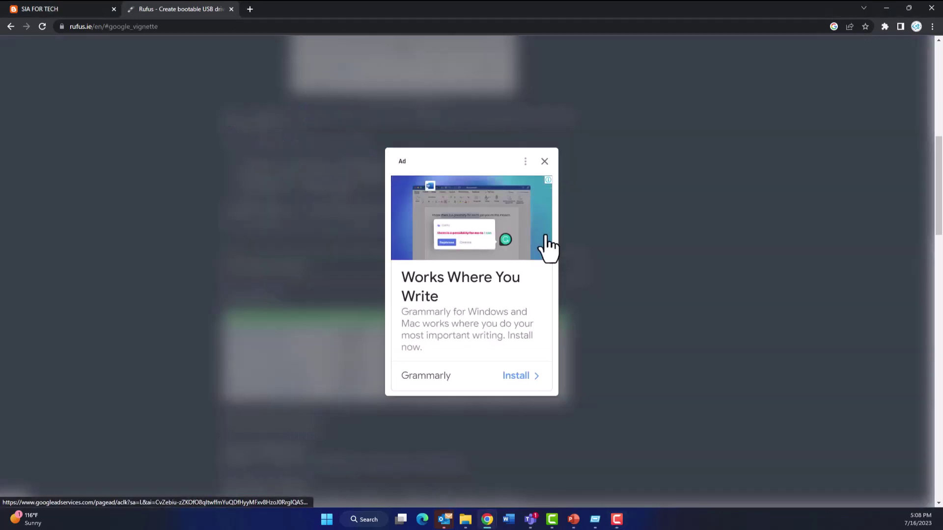
{"action": "left_click", "coordinate": [544, 162]}
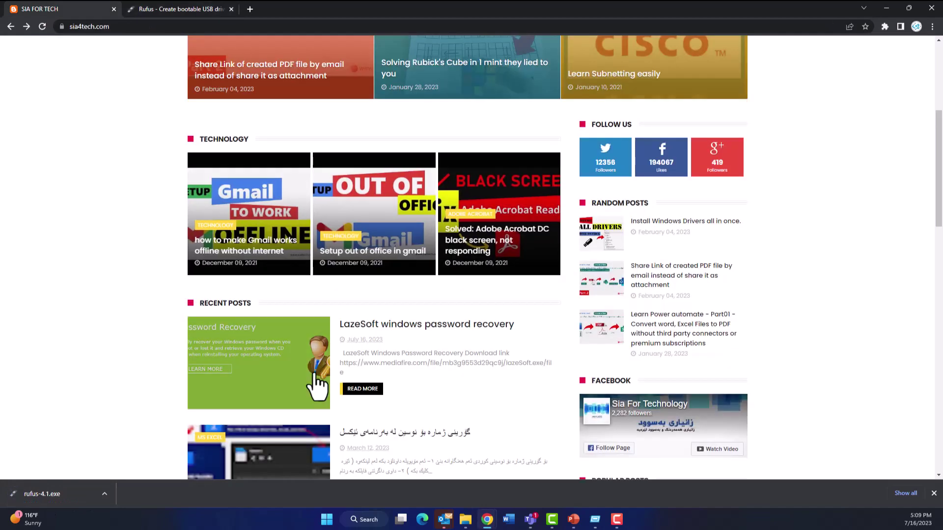
Step: Open the "LazeSoft windows password recovery" post on sia4tech.com and follow its download link
{"action": "left_click", "coordinate": [315, 385]}
{"action": "scroll", "coordinate": [337, 362], "scroll_direction": "down", "scroll_amount": 2}
{"action": "left_click", "coordinate": [344, 350]}
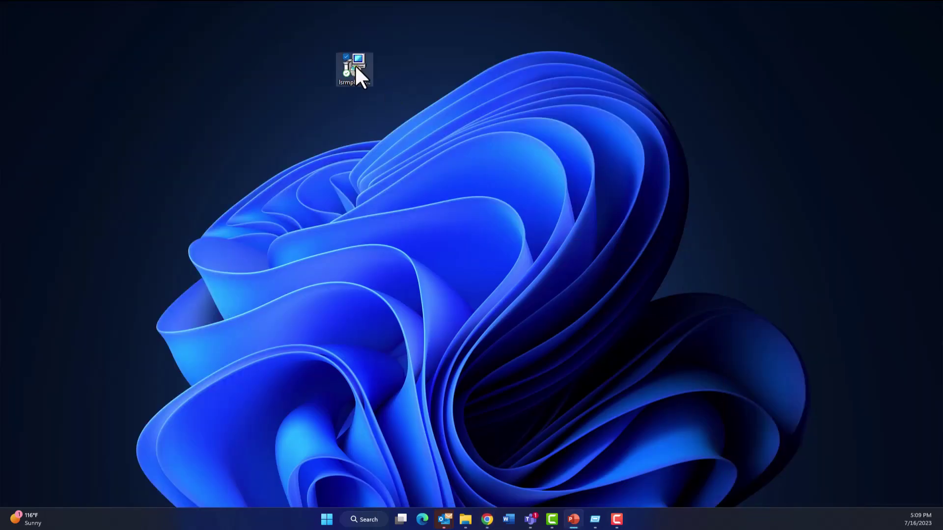
Step: Install Lazesoft Recover My Password Home Edition from the desktop setup file, accepting the license agreement and default Start Menu folder, and launch it
{"action": "double_click", "coordinate": [354, 69]}
{"action": "left_click", "coordinate": [518, 310]}
{"action": "left_click", "coordinate": [454, 324]}
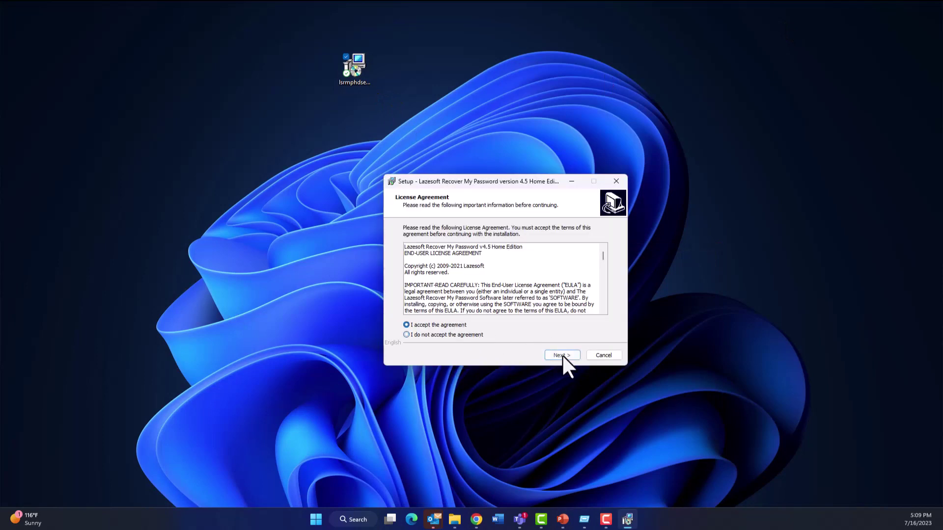
{"action": "left_click", "coordinate": [563, 354]}
{"action": "left_click", "coordinate": [564, 354]}
{"action": "left_click", "coordinate": [515, 305]}
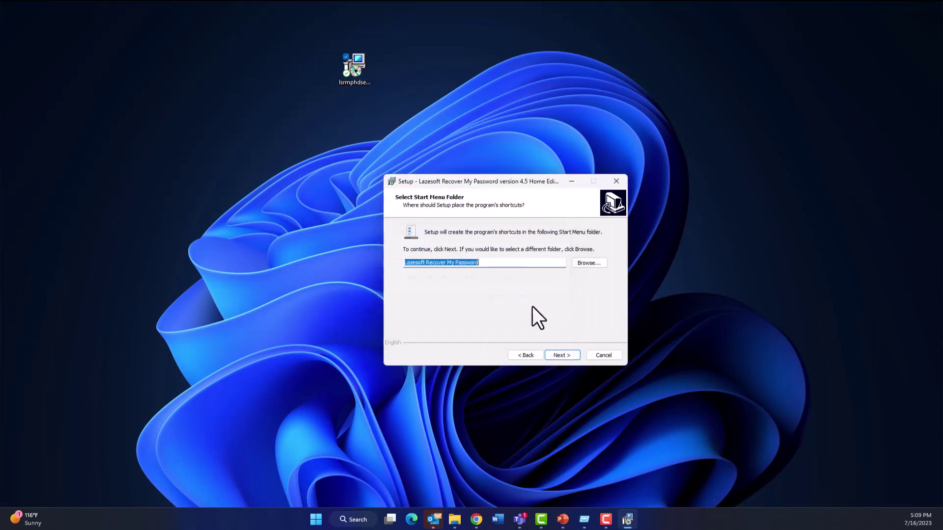
{"action": "left_click", "coordinate": [572, 353]}
{"action": "left_click", "coordinate": [573, 354]}
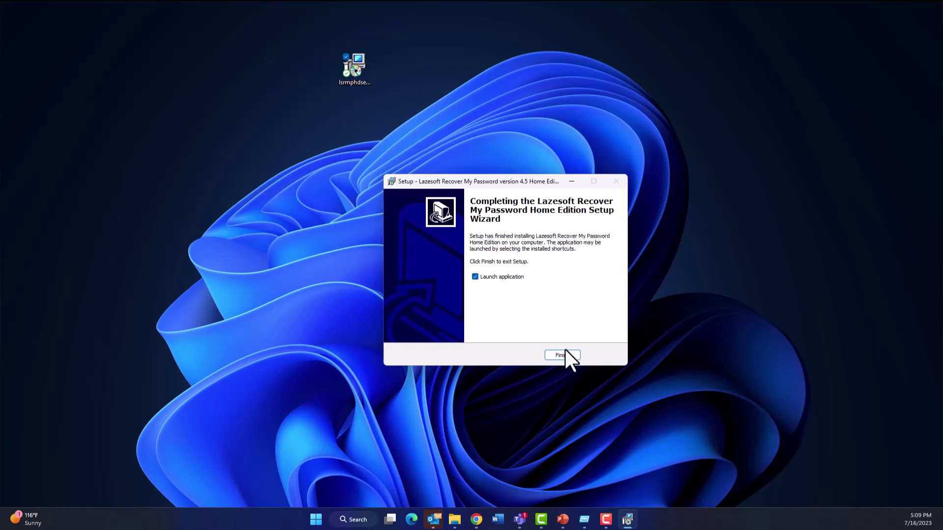
{"action": "left_click", "coordinate": [567, 355]}
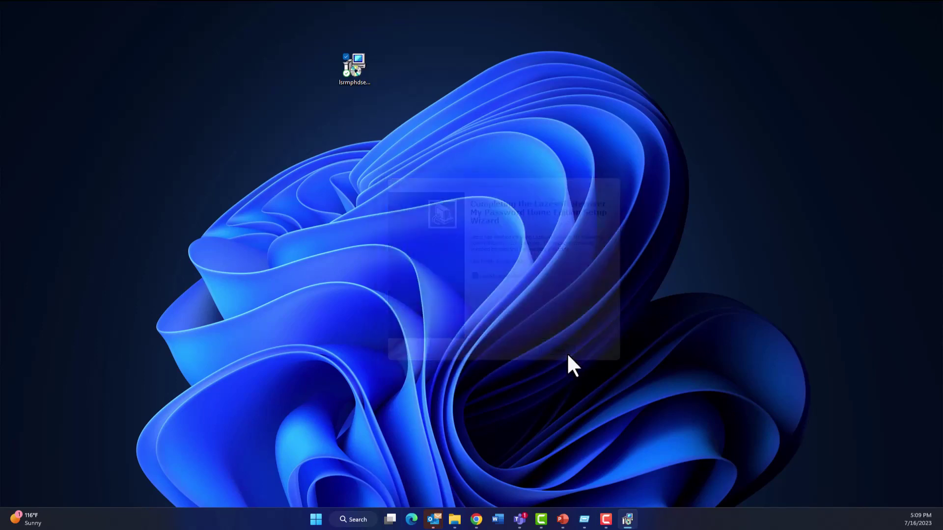
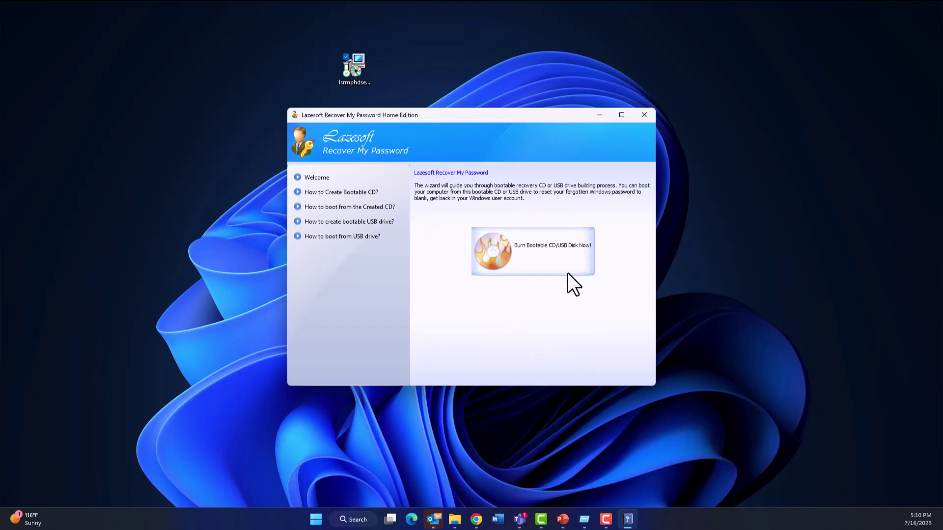
Step: Start the bootable CD/USB media builder and keep the target Windows version as "Same as this computer"
{"action": "left_click", "coordinate": [541, 256]}
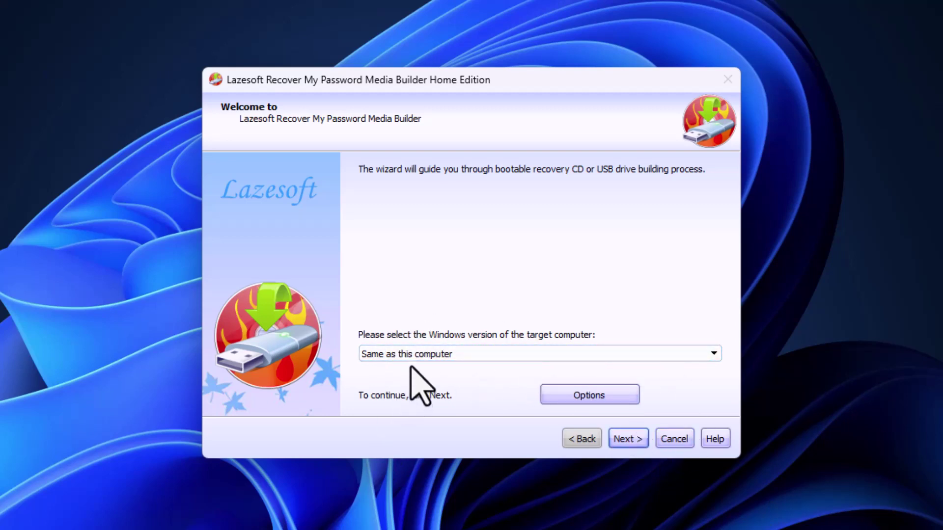
{"action": "left_click", "coordinate": [504, 354]}
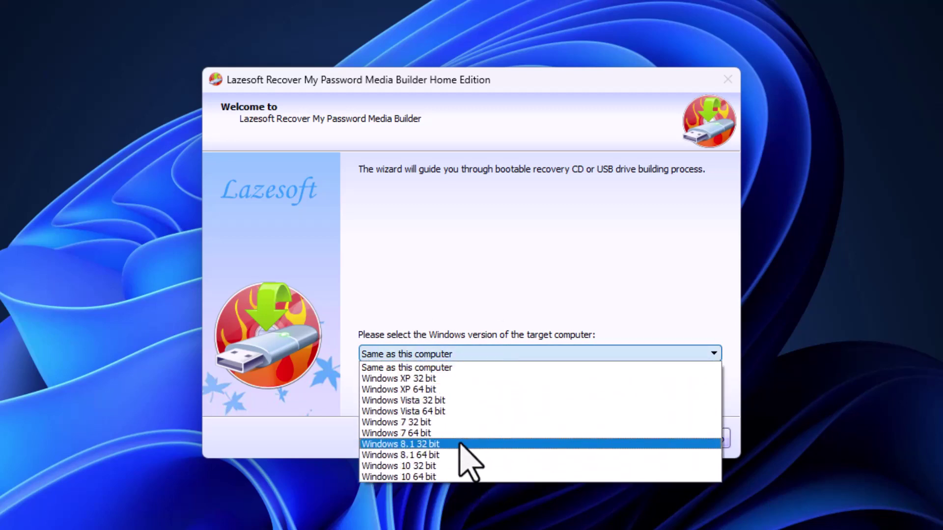
{"action": "left_click", "coordinate": [576, 252]}
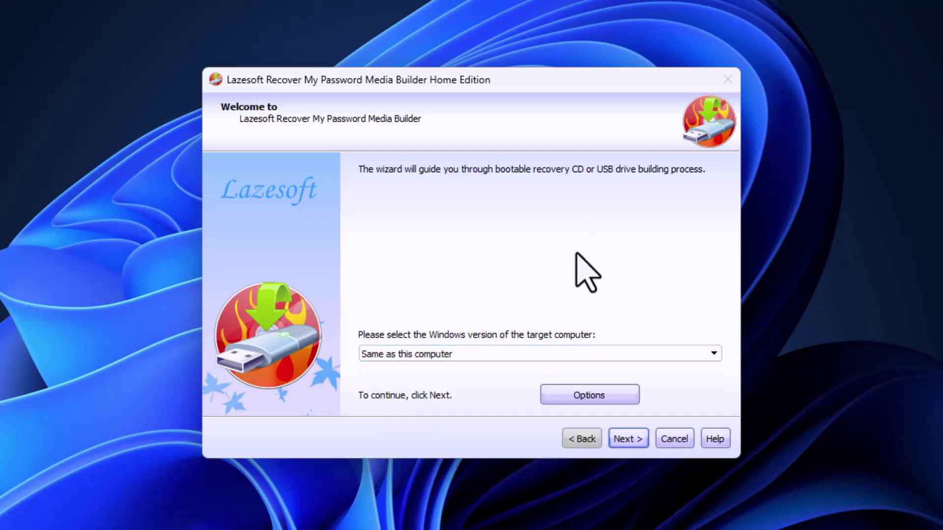
{"action": "left_click", "coordinate": [628, 439]}
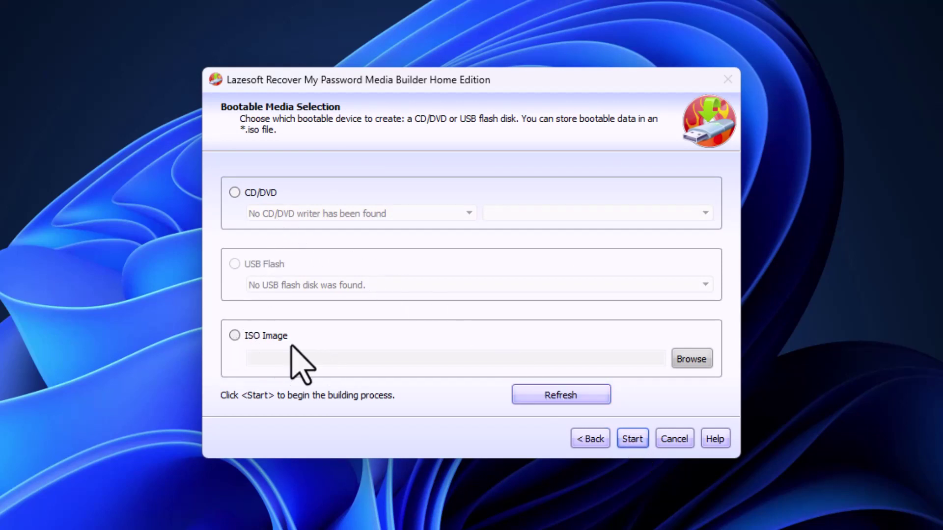
Step: Build the bootable media as an ISO image at C:\Program Files (x86)\Lazesoft Recover My Password\lsboot.iso, and close the wizard and Lazesoft
{"action": "left_click", "coordinate": [260, 337]}
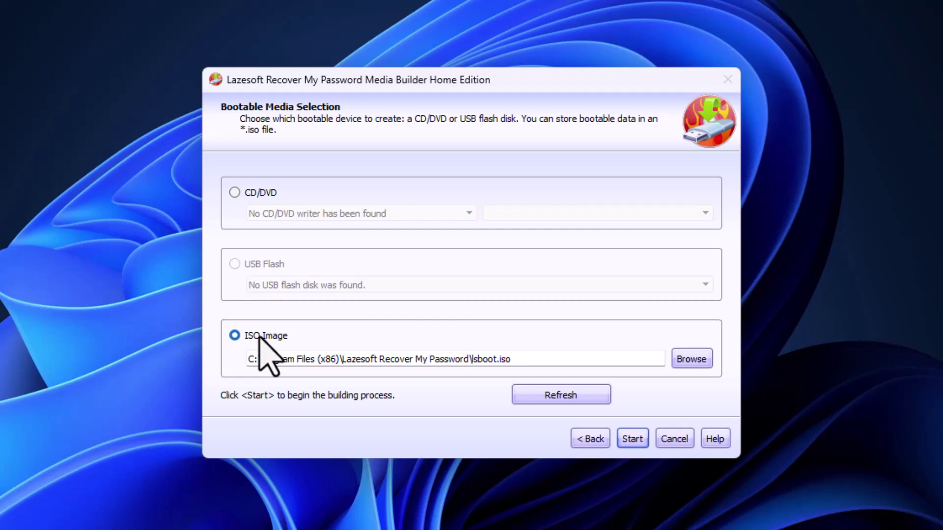
{"action": "left_click", "coordinate": [641, 438]}
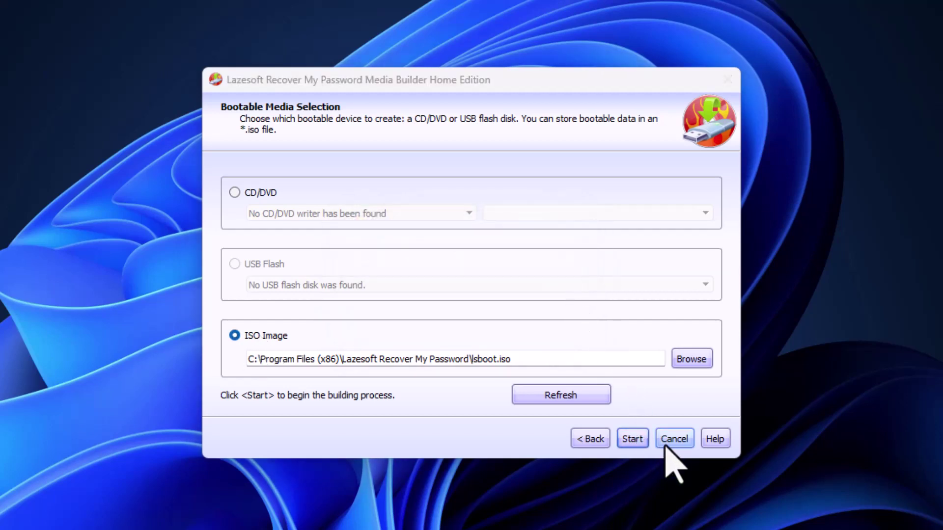
{"action": "left_click", "coordinate": [673, 440]}
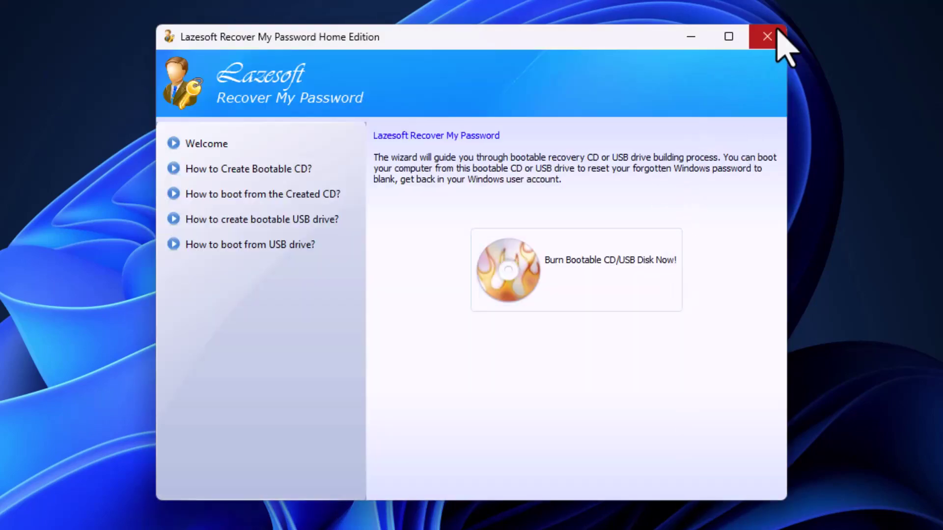
{"action": "left_click", "coordinate": [768, 33]}
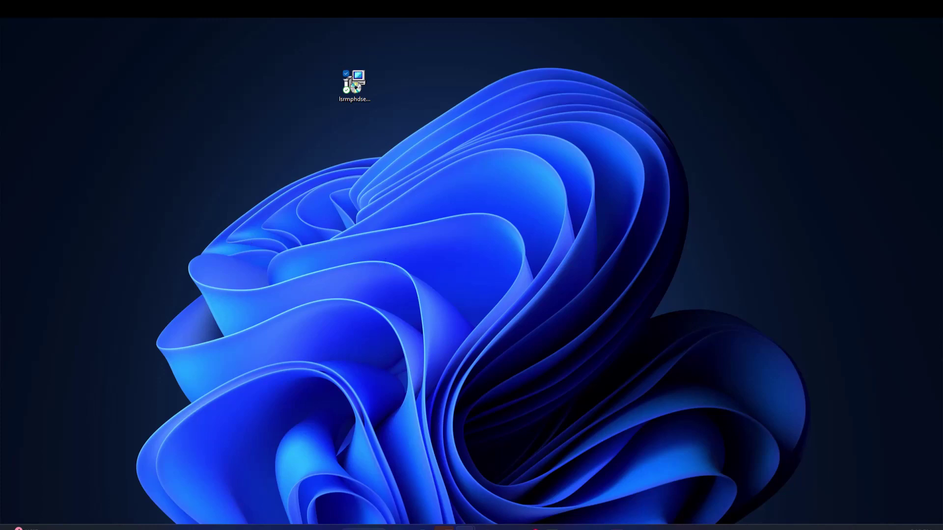
Step: Locate and select the lsboot disc image in C:\Program Files (x86)\Lazesoft Recover My Password using File Explorer
{"action": "left_click_drag", "start_coordinate": [0, 198], "coordinate": [659, 143]}
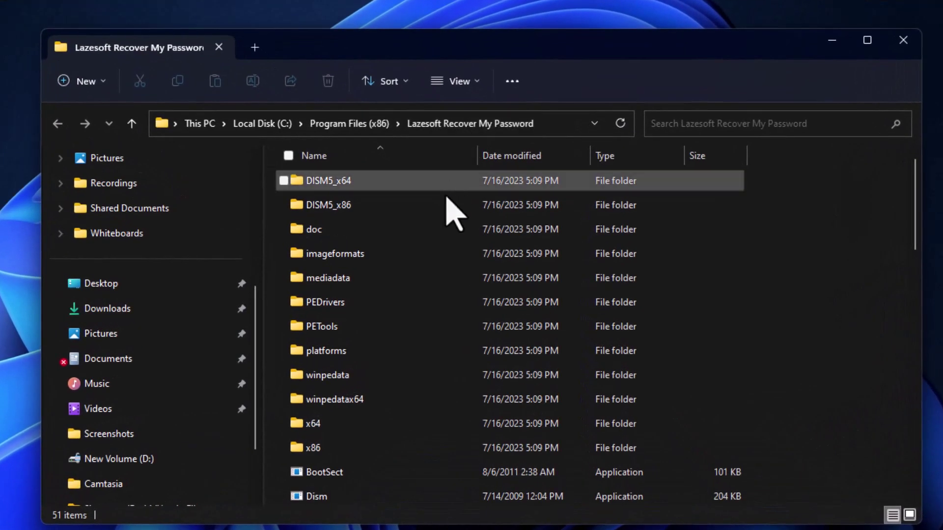
{"action": "scroll", "coordinate": [487, 295], "scroll_direction": "down", "scroll_amount": 1}
{"action": "scroll", "coordinate": [449, 324], "scroll_direction": "down", "scroll_amount": 1}
{"action": "scroll", "coordinate": [432, 354], "scroll_direction": "down", "scroll_amount": 1}
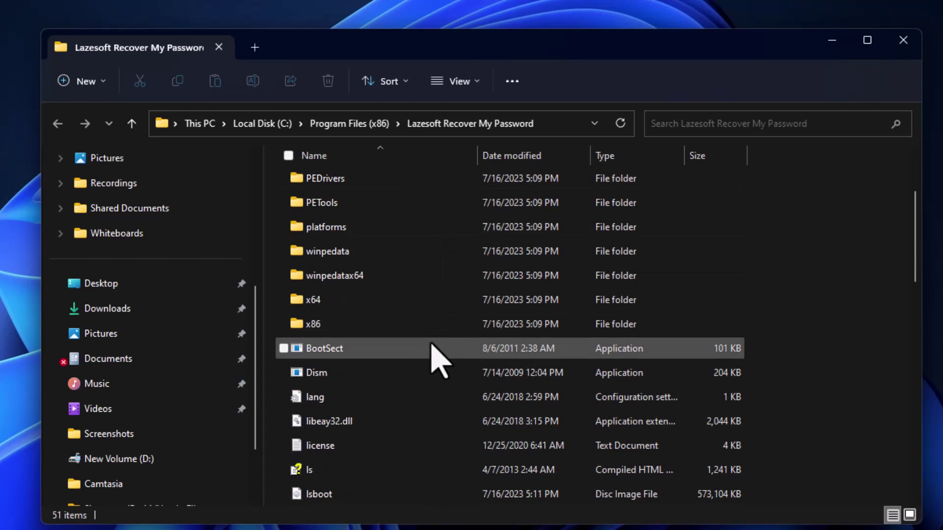
{"action": "left_click", "coordinate": [383, 433]}
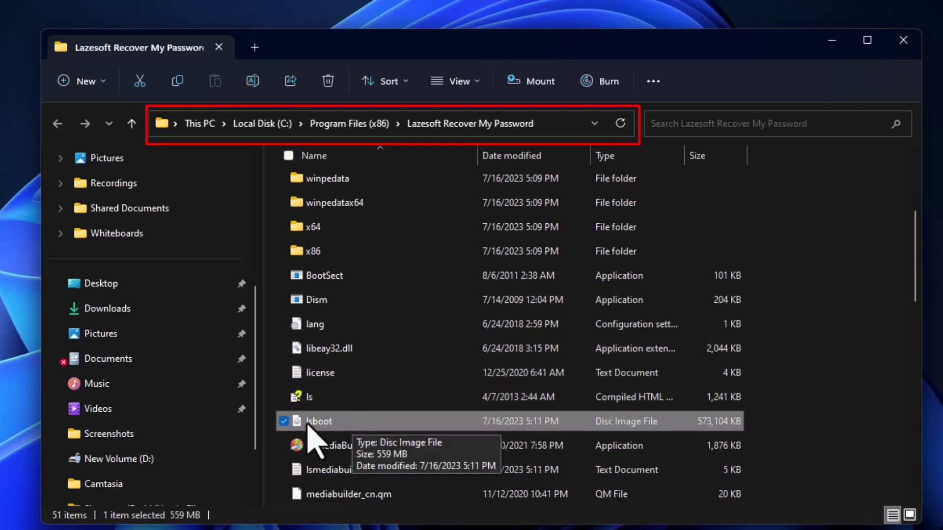
{"action": "left_click_drag", "start_coordinate": [4, 228], "coordinate": [0, 228]}
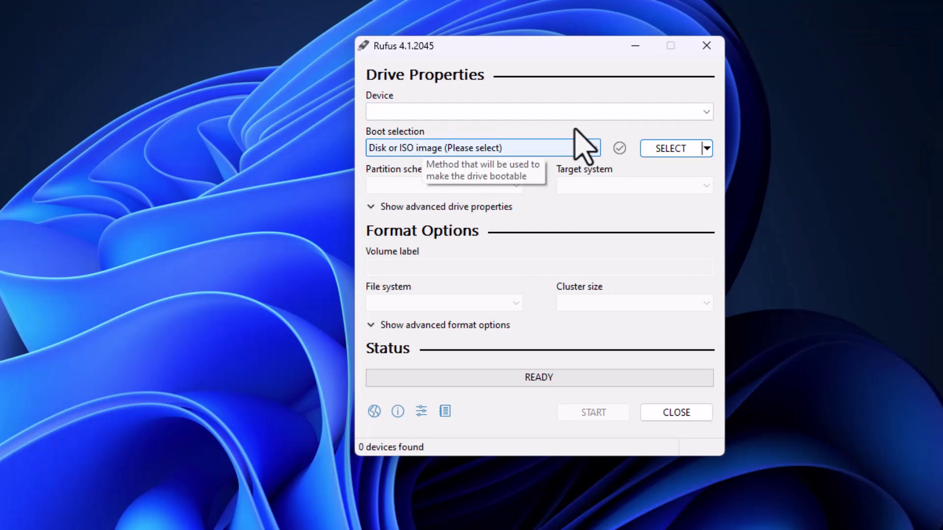
Step: In Rufus, load lsboot.iso from the Downloads folder as the boot image for the 32 GB USB drive
{"action": "left_click_drag", "start_coordinate": [596, 63], "coordinate": [439, 50]}
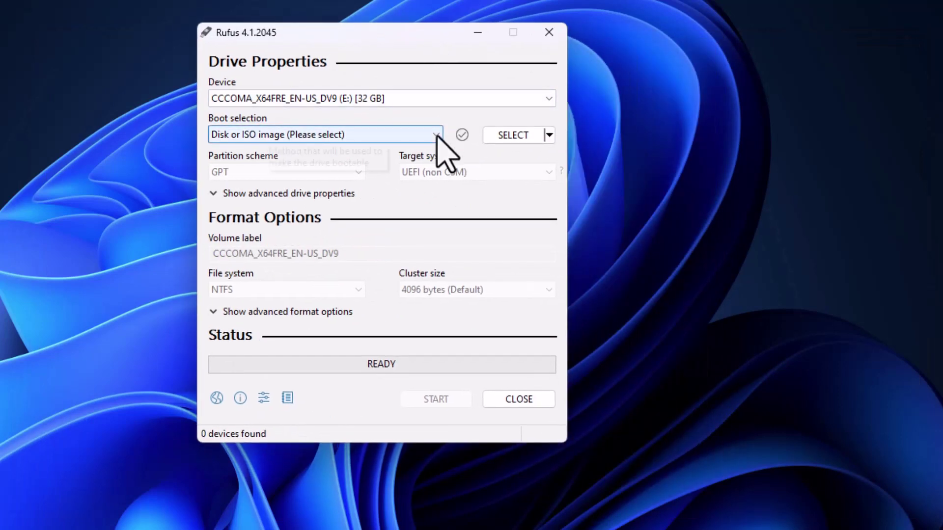
{"action": "left_click", "coordinate": [532, 136]}
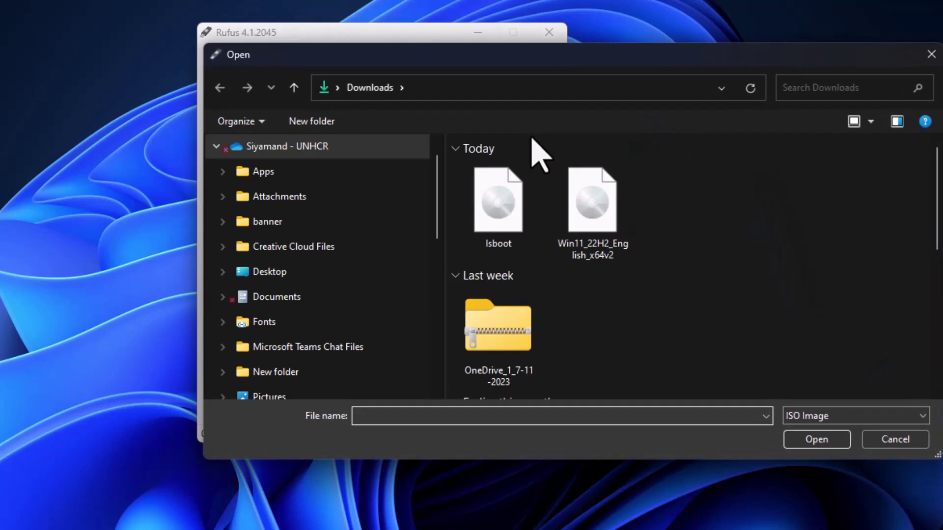
{"action": "double_click", "coordinate": [497, 216]}
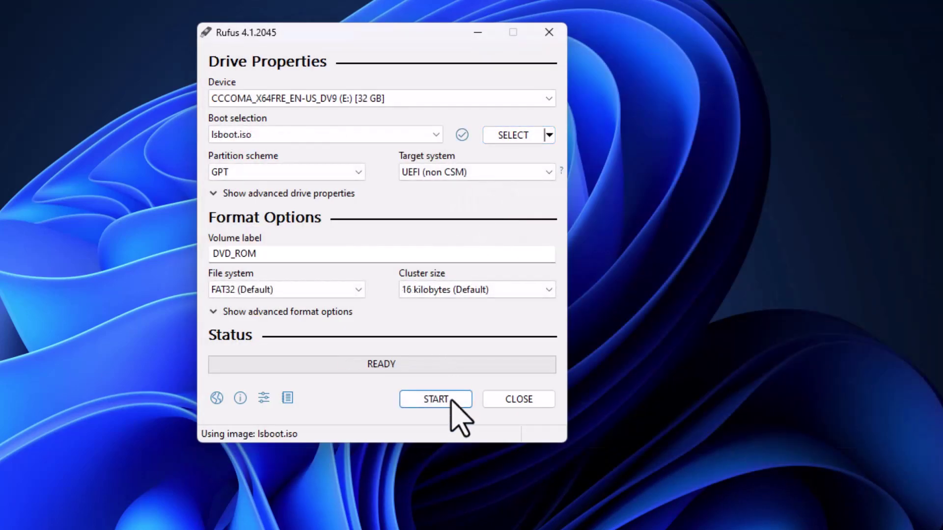
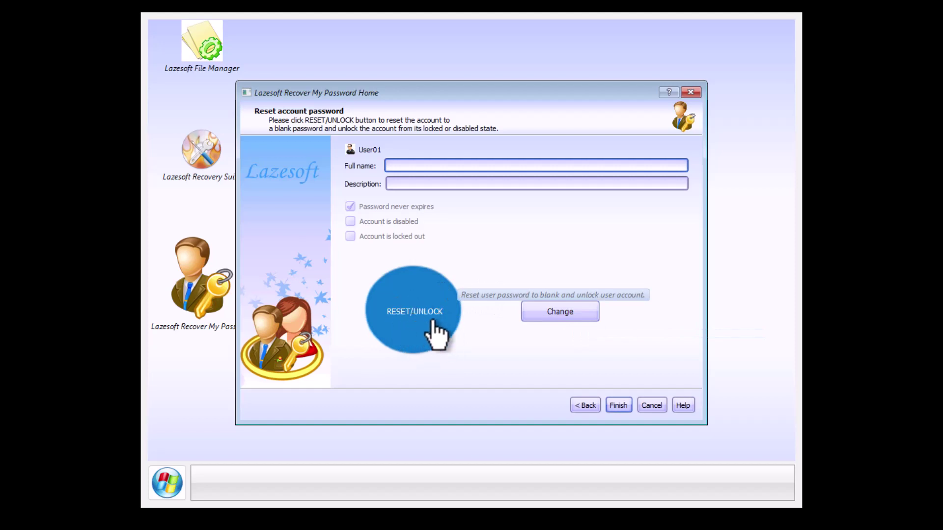
Step: Reset the User01 account to a blank password in Lazesoft Recover My Password and request a computer reboot
{"action": "left_click", "coordinate": [416, 325]}
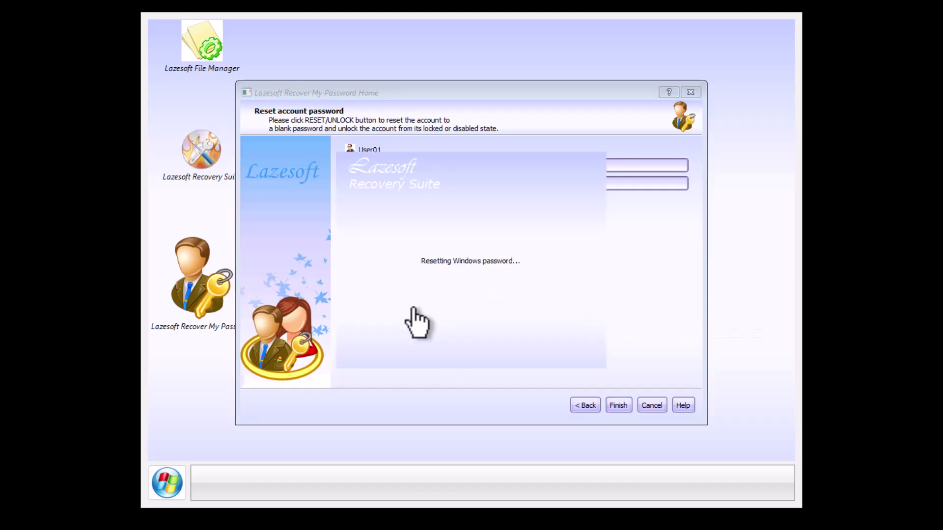
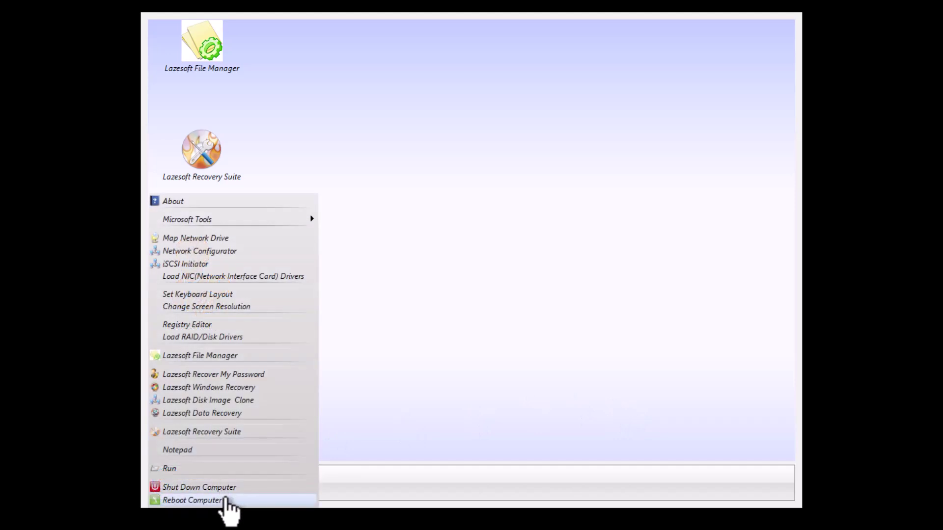
{"action": "left_click", "coordinate": [192, 500]}
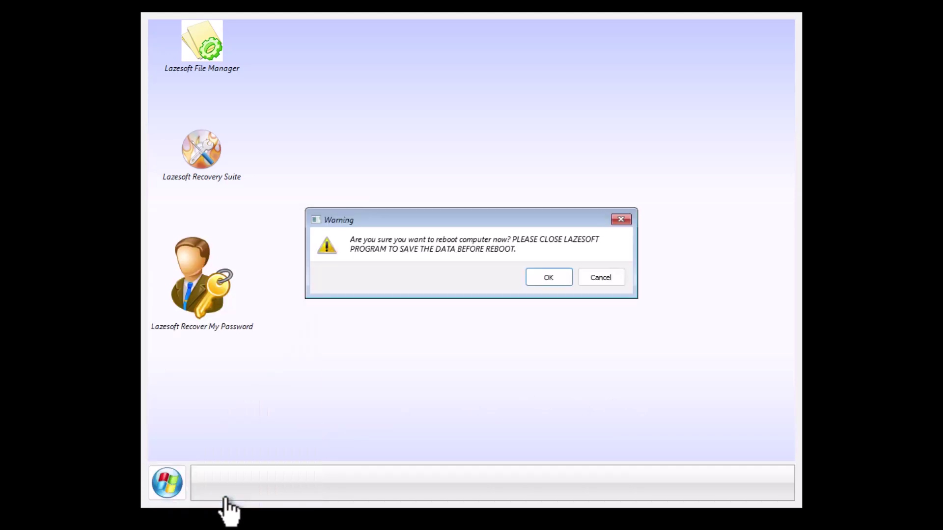